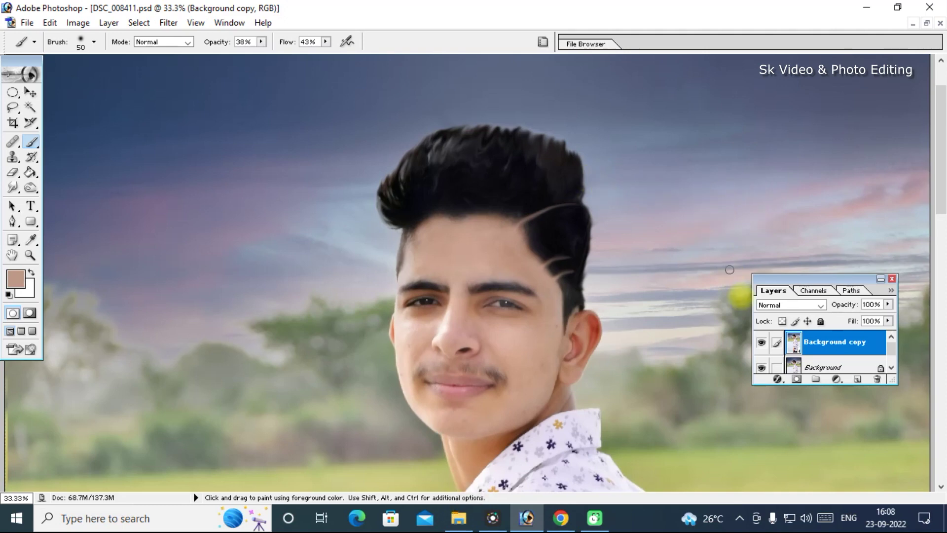
Toggle the edited copy off and on to compare hair, then zoom to 50%.
{"action": "left_click", "coordinate": [762, 344]}
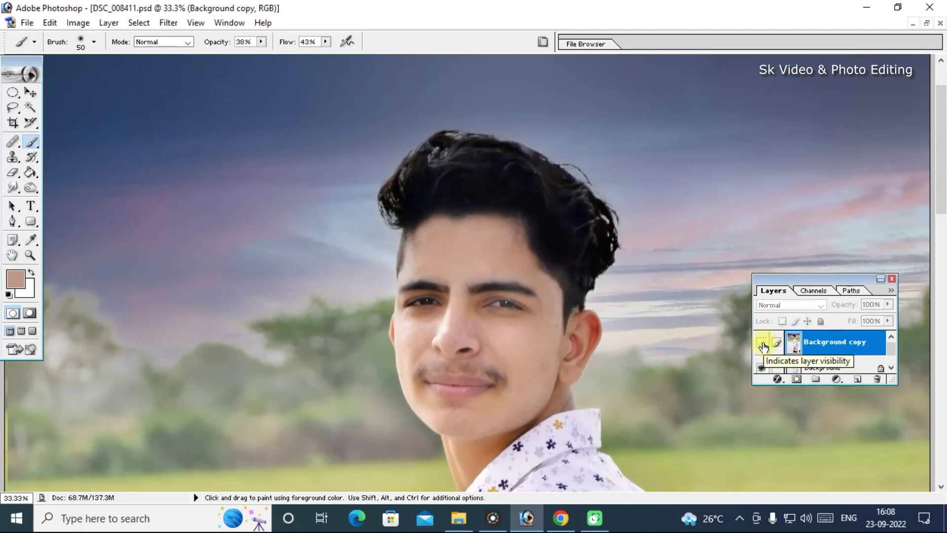
{"action": "left_click", "coordinate": [762, 344]}
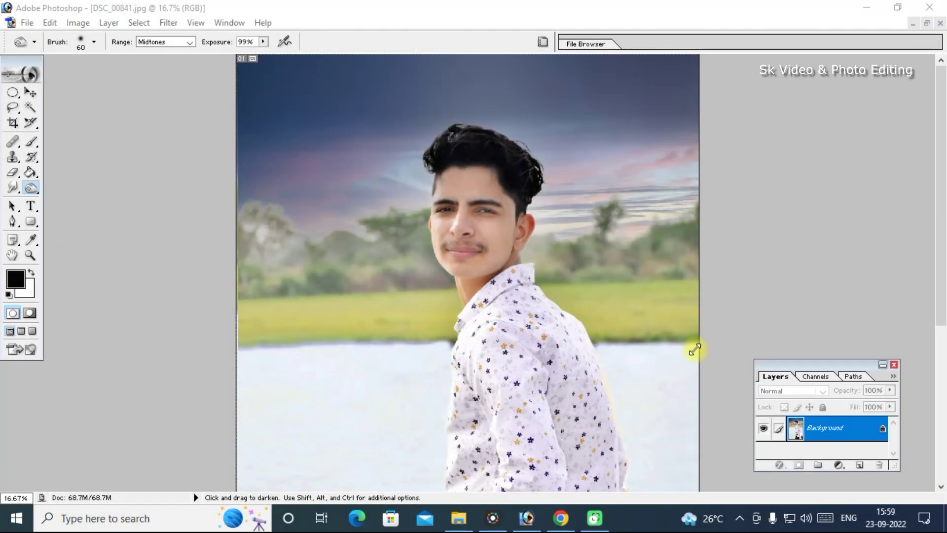
{"action": "key", "text": "ctrl+equal"}
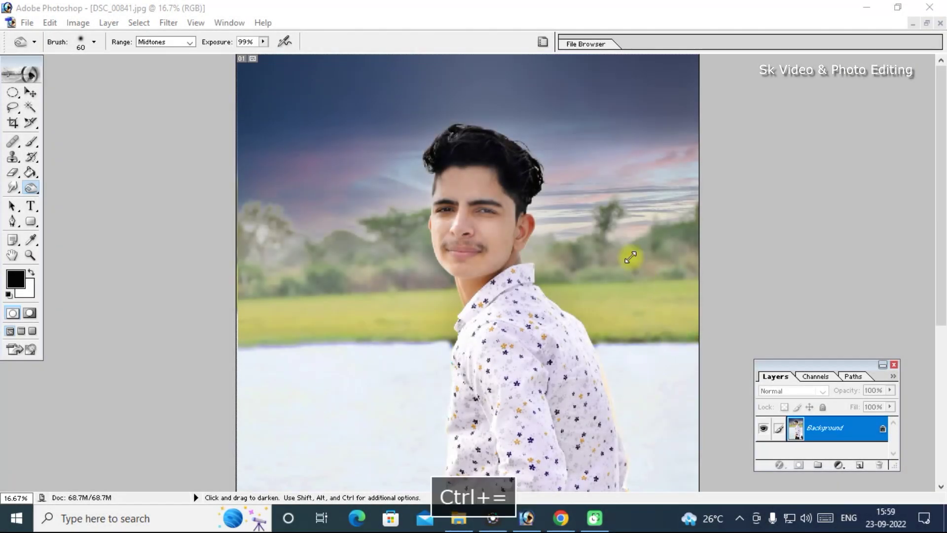
{"action": "key", "text": "ctrl+equal"}
{"action": "key", "text": "ctrl+equal"}
{"action": "key", "text": "ctrl+equal"}
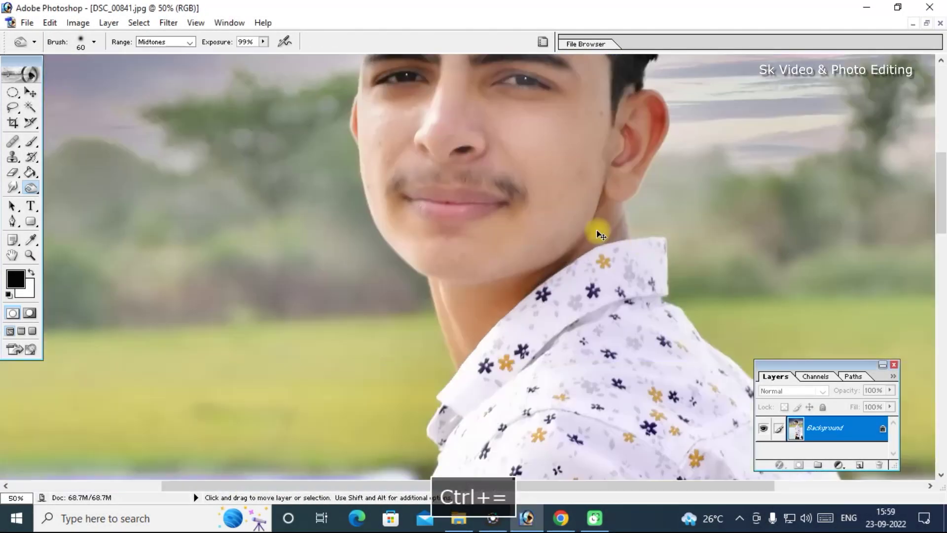
Pan to the boy's hair and move the Layers palette up beside the sky.
{"action": "key", "text": "space"}
{"action": "left_click_drag", "start_coordinate": [594, 165], "coordinate": [560, 406]}
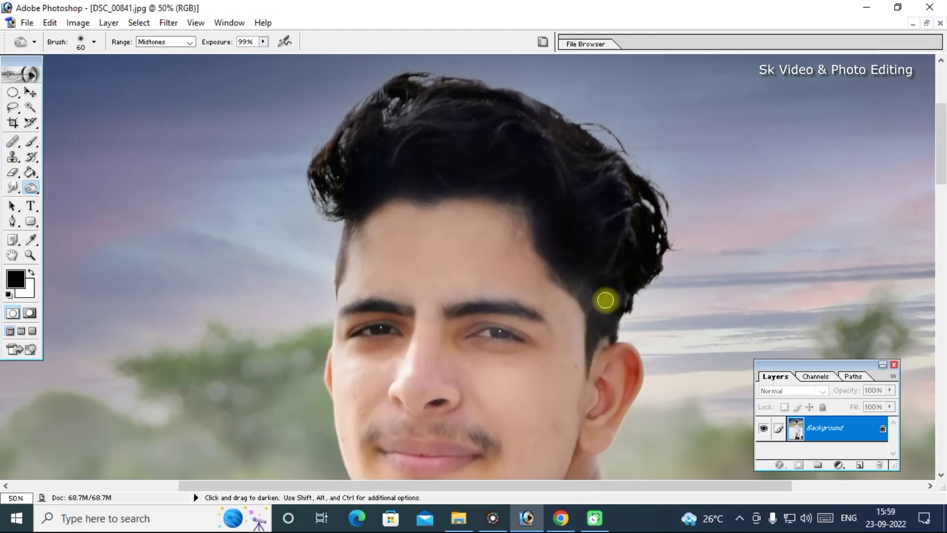
{"action": "left_click_drag", "start_coordinate": [807, 368], "coordinate": [804, 282]}
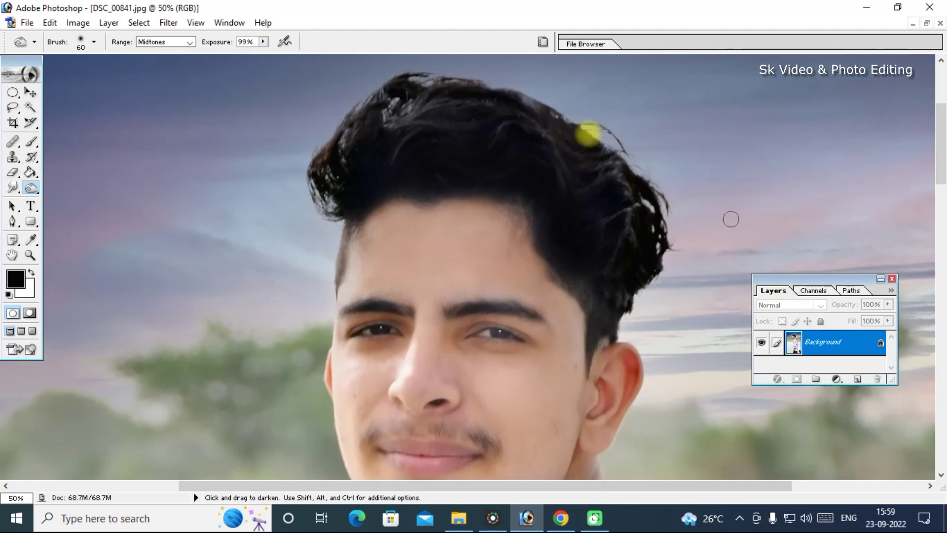
{"action": "left_click", "coordinate": [229, 23]}
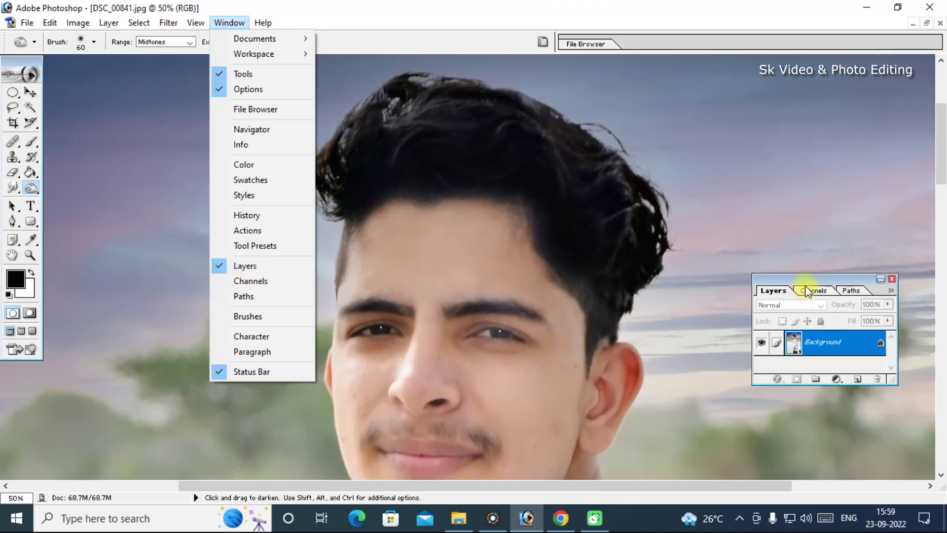
Duplicate the Background layer into a Background copy and zoom to 66.7% on the hair.
{"action": "left_click", "coordinate": [791, 281]}
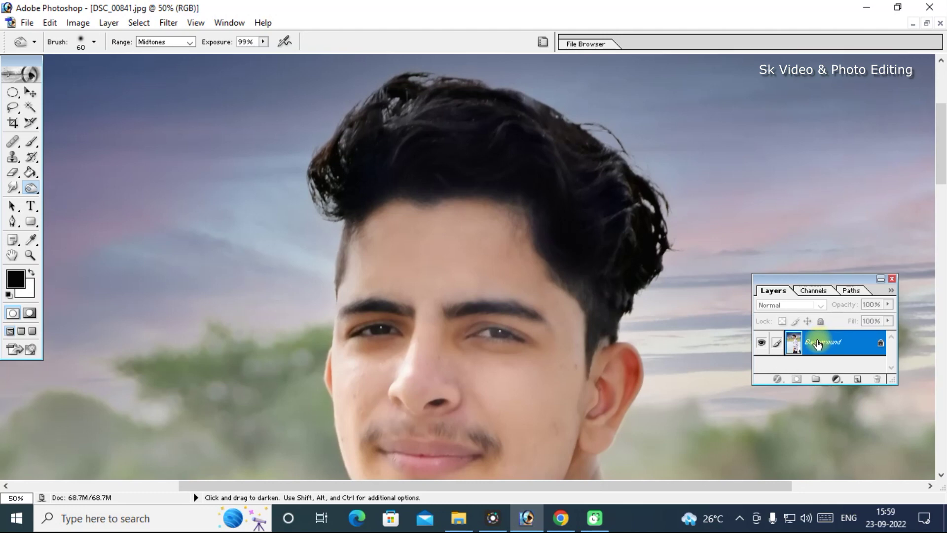
{"action": "left_click_drag", "start_coordinate": [815, 341], "coordinate": [858, 383]}
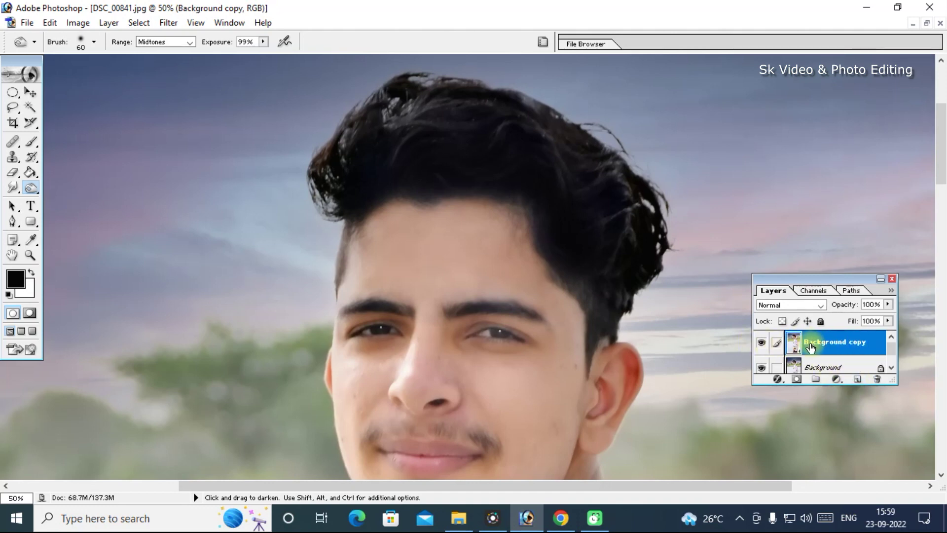
{"action": "key", "text": "ctrl+equal"}
{"action": "key", "text": "space"}
{"action": "left_click_drag", "start_coordinate": [450, 220], "coordinate": [448, 329]}
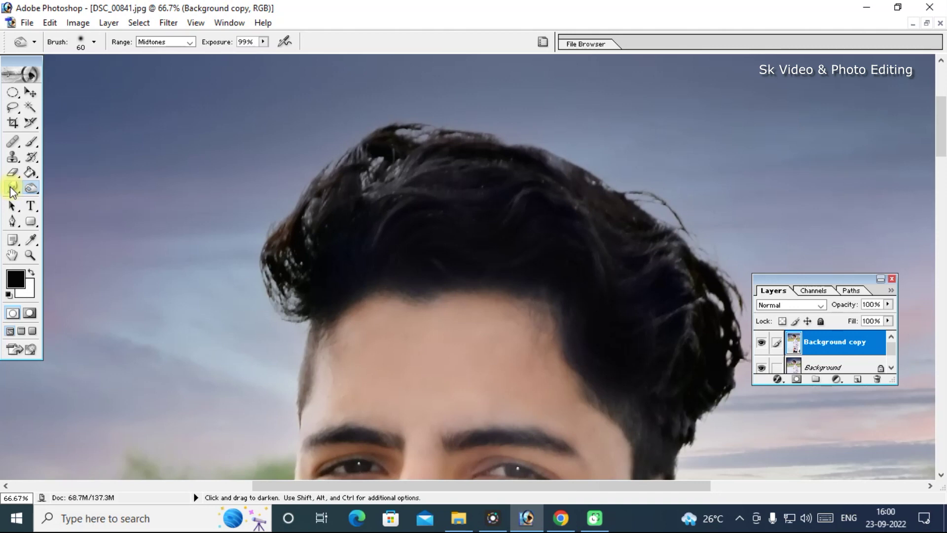
Choose the Smudge Tool with Normal mode and Strength kept at 51%.
{"action": "left_click", "coordinate": [12, 188]}
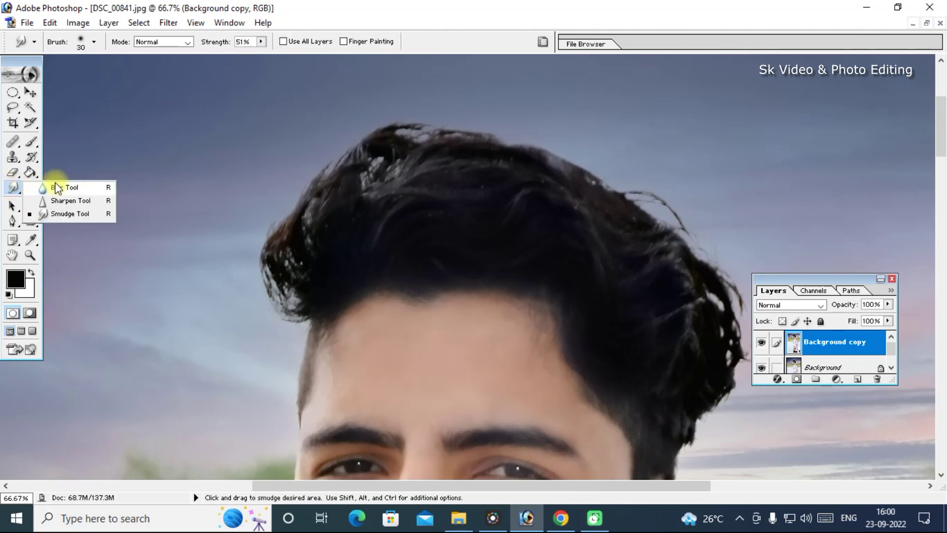
{"action": "left_click", "coordinate": [68, 213]}
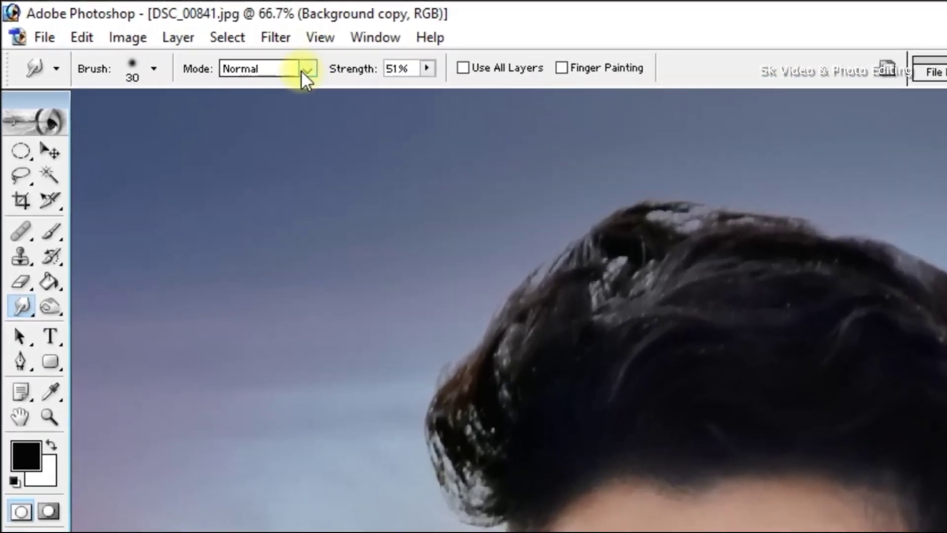
{"action": "left_click", "coordinate": [305, 69]}
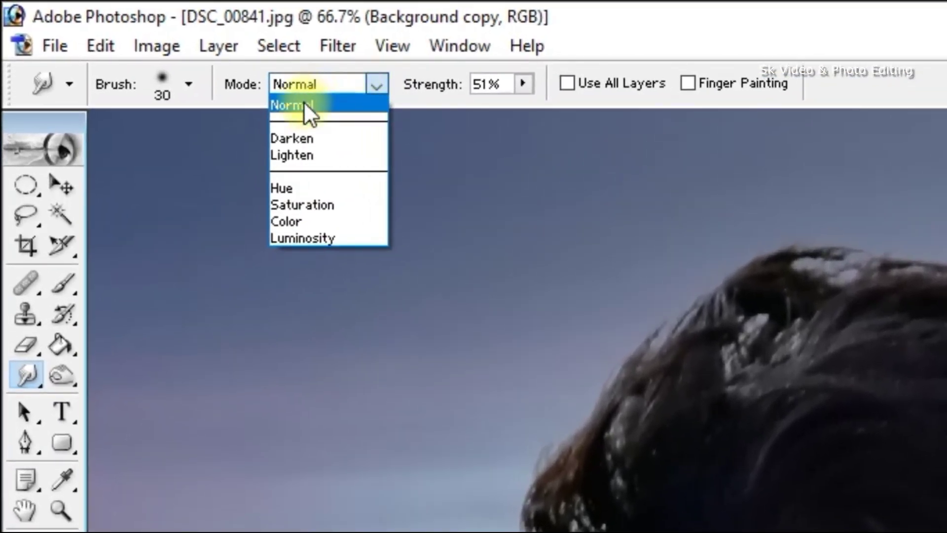
{"action": "left_click", "coordinate": [301, 106]}
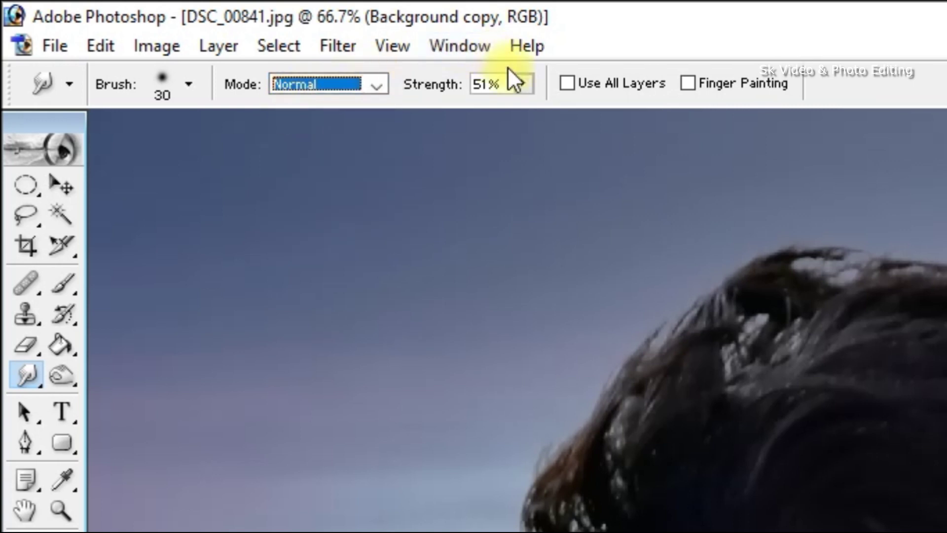
{"action": "left_click", "coordinate": [520, 83]}
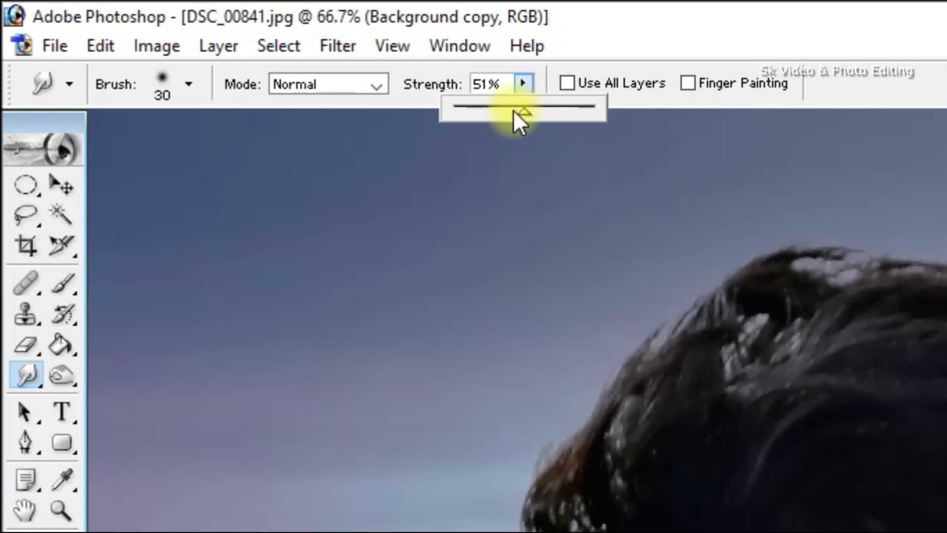
{"action": "left_click", "coordinate": [636, 95]}
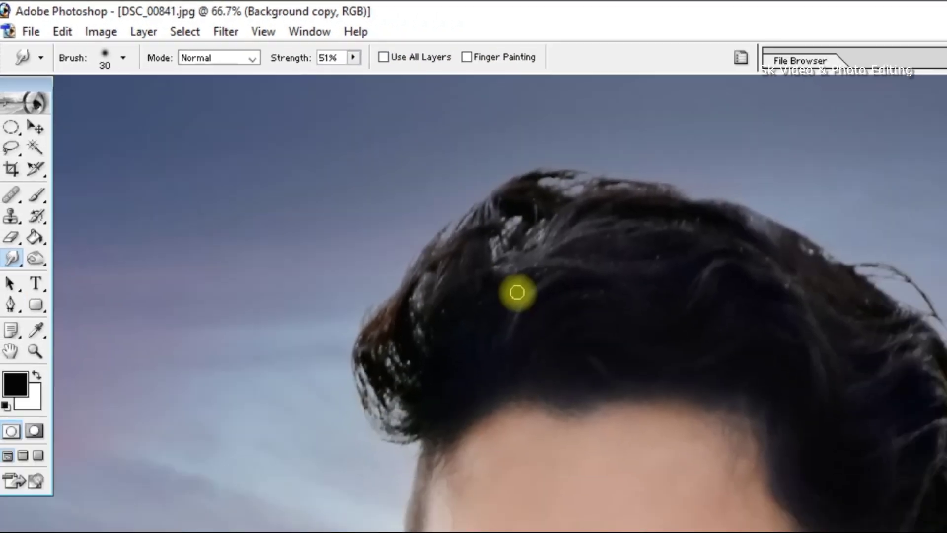
{"action": "key", "text": "ctrl+plus"}
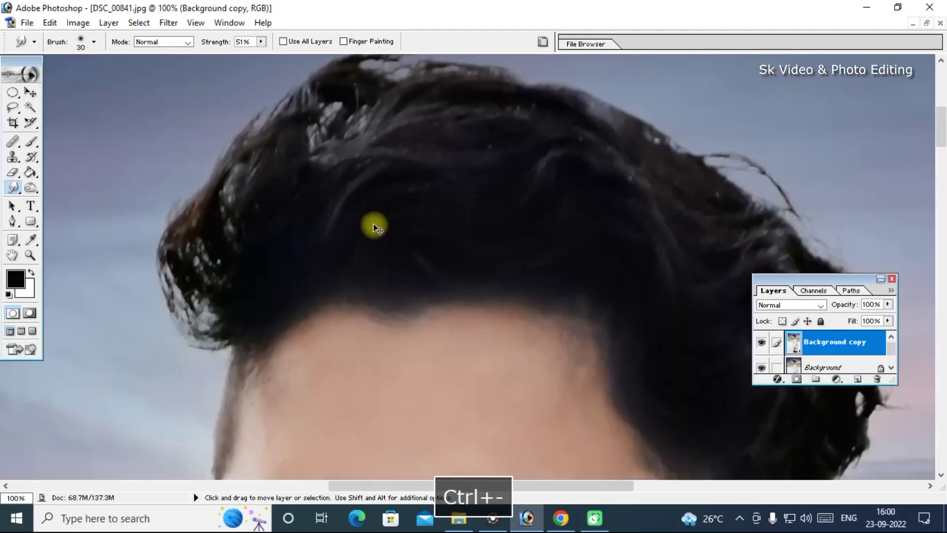
Smudge the speckled light strands on the left hair edge upward into the dark hair.
{"action": "key", "text": "bracketright"}
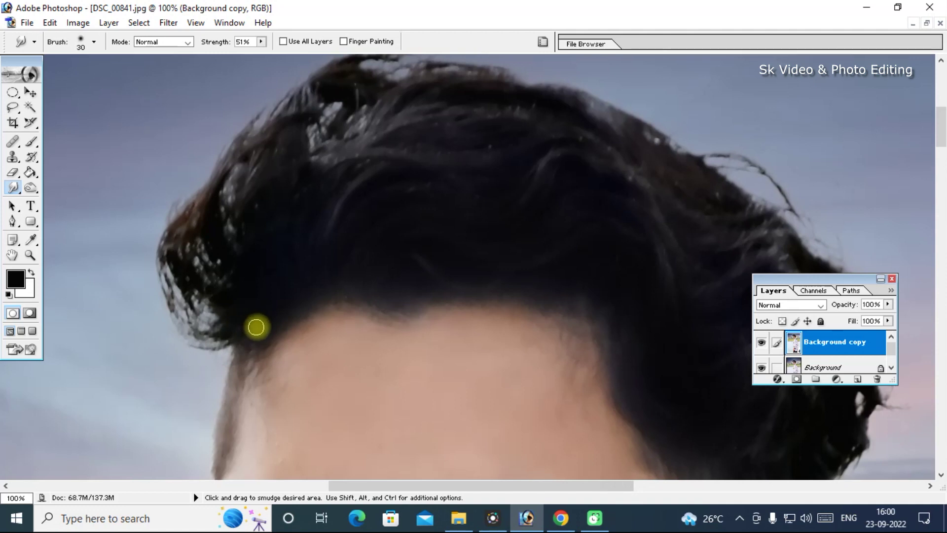
{"action": "mouse_move", "coordinate": [252, 326]}
{"action": "left_mouse_down"}
{"action": "mouse_move", "coordinate": [186, 306]}
{"action": "mouse_move", "coordinate": [167, 279]}
{"action": "mouse_move", "coordinate": [186, 275]}
{"action": "mouse_move", "coordinate": [227, 313]}
{"action": "mouse_move", "coordinate": [161, 224]}
{"action": "mouse_move", "coordinate": [244, 317]}
{"action": "mouse_move", "coordinate": [190, 249]}
{"action": "mouse_move", "coordinate": [197, 197]}
{"action": "mouse_move", "coordinate": [236, 296]}
{"action": "mouse_move", "coordinate": [209, 253]}
{"action": "mouse_move", "coordinate": [200, 197]}
{"action": "mouse_move", "coordinate": [212, 156]}
{"action": "mouse_move", "coordinate": [232, 306]}
{"action": "mouse_move", "coordinate": [187, 222]}
{"action": "mouse_move", "coordinate": [194, 199]}
{"action": "mouse_move", "coordinate": [182, 268]}
{"action": "mouse_move", "coordinate": [169, 195]}
{"action": "mouse_move", "coordinate": [235, 309]}
{"action": "mouse_move", "coordinate": [258, 302]}
{"action": "mouse_move", "coordinate": [207, 310]}
{"action": "mouse_move", "coordinate": [186, 281]}
{"action": "mouse_move", "coordinate": [241, 297]}
{"action": "mouse_move", "coordinate": [222, 200]}
{"action": "mouse_move", "coordinate": [243, 139]}
{"action": "mouse_move", "coordinate": [249, 256]}
{"action": "mouse_move", "coordinate": [267, 108]}
{"action": "mouse_move", "coordinate": [262, 249]}
{"action": "mouse_move", "coordinate": [270, 289]}
{"action": "mouse_move", "coordinate": [275, 102]}
{"action": "mouse_move", "coordinate": [353, 155]}
{"action": "mouse_move", "coordinate": [491, 211]}
{"action": "mouse_move", "coordinate": [281, 173]}
{"action": "left_mouse_up"}
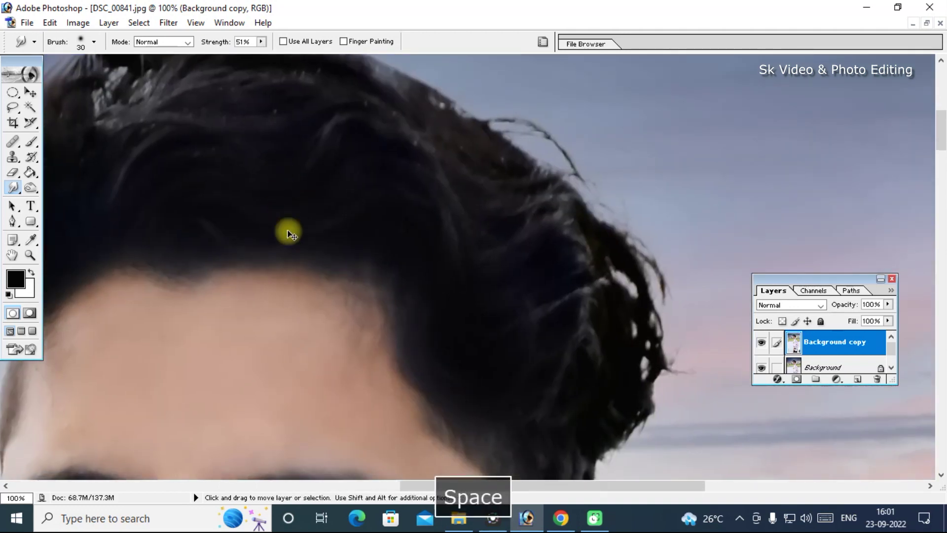
{"action": "key", "text": "ctrl+minus"}
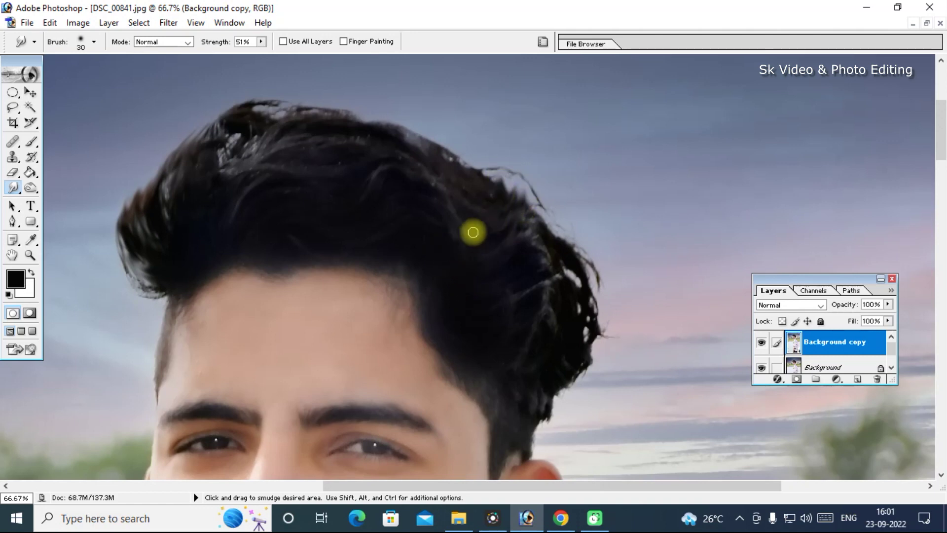
{"action": "left_click_drag", "start_coordinate": [463, 239], "coordinate": [479, 139]}
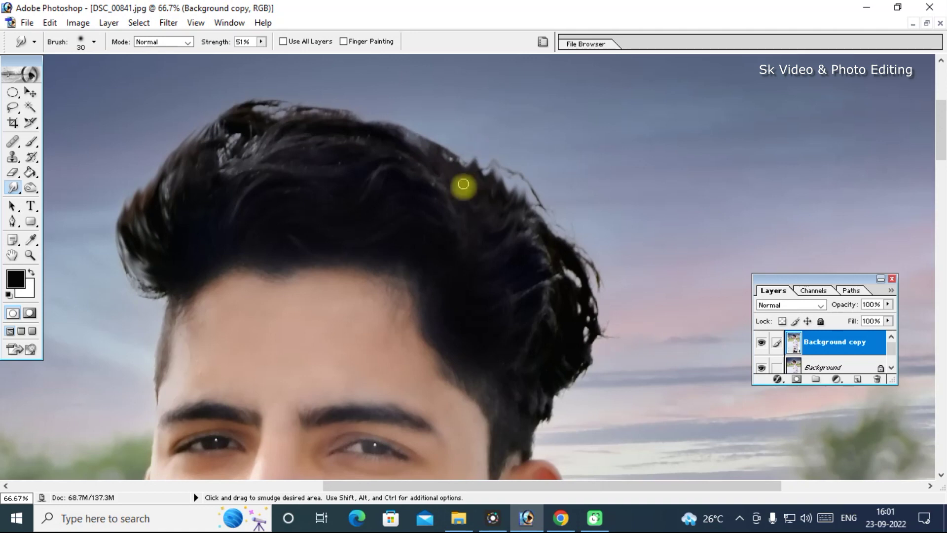
Enlarge the brush and drag the top and right hair edge upward into spiky strands.
{"action": "key", "text": "bracketright"}
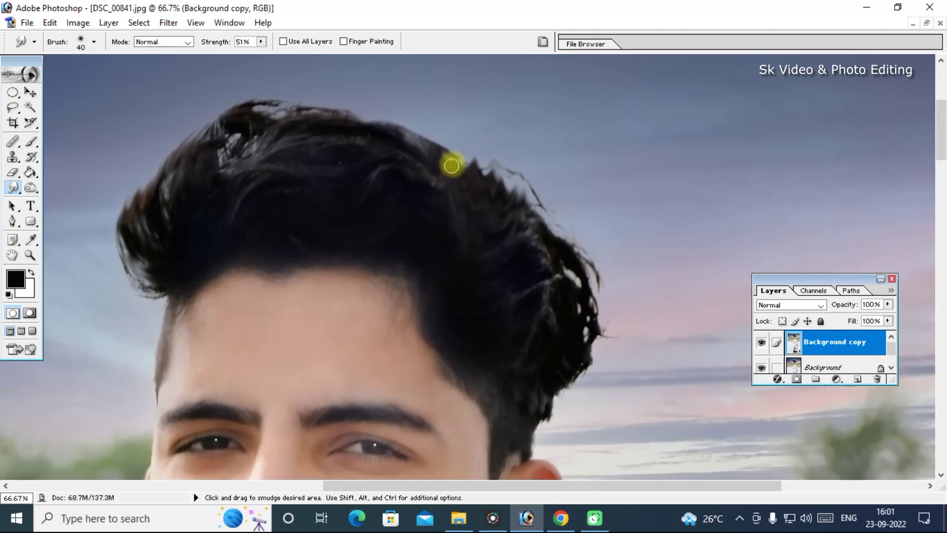
{"action": "mouse_move", "coordinate": [433, 247]}
{"action": "left_mouse_down"}
{"action": "mouse_move", "coordinate": [457, 179]}
{"action": "mouse_move", "coordinate": [484, 198]}
{"action": "mouse_move", "coordinate": [440, 182]}
{"action": "left_mouse_up"}
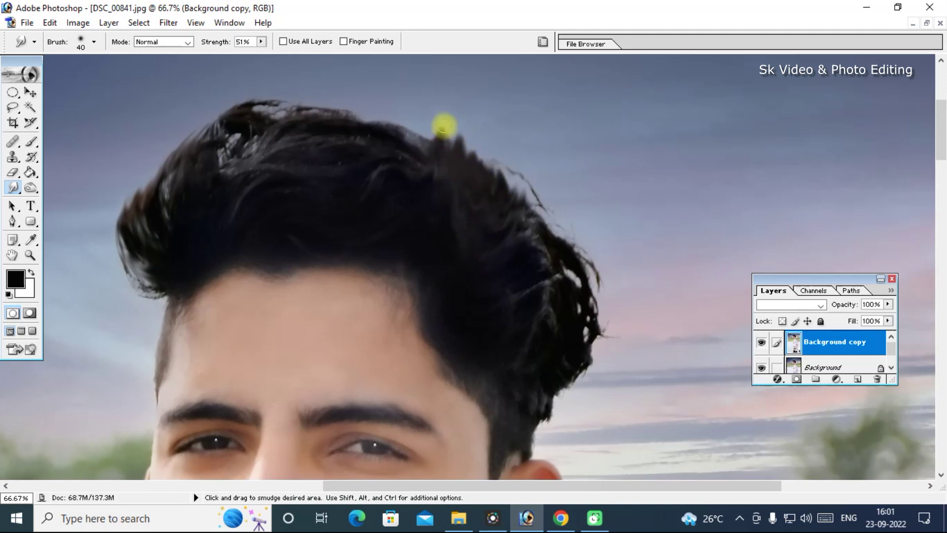
{"action": "mouse_move", "coordinate": [440, 182]}
{"action": "left_mouse_down"}
{"action": "mouse_move", "coordinate": [421, 139]}
{"action": "mouse_move", "coordinate": [363, 245]}
{"action": "left_mouse_up"}
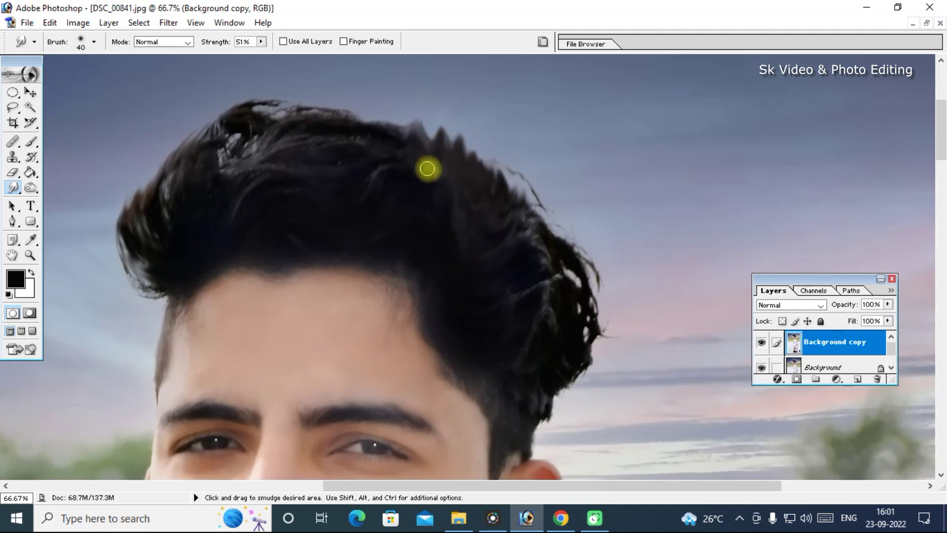
{"action": "mouse_move", "coordinate": [363, 252]}
{"action": "left_mouse_down"}
{"action": "mouse_move", "coordinate": [375, 88]}
{"action": "mouse_move", "coordinate": [271, 218]}
{"action": "mouse_move", "coordinate": [239, 182]}
{"action": "mouse_move", "coordinate": [258, 95]}
{"action": "mouse_move", "coordinate": [242, 210]}
{"action": "mouse_move", "coordinate": [237, 105]}
{"action": "mouse_move", "coordinate": [255, 205]}
{"action": "mouse_move", "coordinate": [268, 127]}
{"action": "mouse_move", "coordinate": [282, 118]}
{"action": "mouse_move", "coordinate": [256, 156]}
{"action": "mouse_move", "coordinate": [285, 97]}
{"action": "mouse_move", "coordinate": [281, 161]}
{"action": "mouse_move", "coordinate": [305, 128]}
{"action": "mouse_move", "coordinate": [283, 199]}
{"action": "mouse_move", "coordinate": [319, 93]}
{"action": "mouse_move", "coordinate": [283, 209]}
{"action": "mouse_move", "coordinate": [330, 107]}
{"action": "mouse_move", "coordinate": [327, 163]}
{"action": "mouse_move", "coordinate": [341, 138]}
{"action": "mouse_move", "coordinate": [361, 127]}
{"action": "mouse_move", "coordinate": [345, 196]}
{"action": "mouse_move", "coordinate": [221, 197]}
{"action": "mouse_move", "coordinate": [222, 176]}
{"action": "mouse_move", "coordinate": [199, 279]}
{"action": "mouse_move", "coordinate": [125, 254]}
{"action": "mouse_move", "coordinate": [166, 257]}
{"action": "mouse_move", "coordinate": [138, 271]}
{"action": "mouse_move", "coordinate": [152, 274]}
{"action": "mouse_move", "coordinate": [129, 276]}
{"action": "mouse_move", "coordinate": [175, 280]}
{"action": "mouse_move", "coordinate": [127, 256]}
{"action": "mouse_move", "coordinate": [516, 245]}
{"action": "mouse_move", "coordinate": [452, 271]}
{"action": "mouse_move", "coordinate": [520, 220]}
{"action": "mouse_move", "coordinate": [513, 182]}
{"action": "mouse_move", "coordinate": [509, 228]}
{"action": "mouse_move", "coordinate": [560, 291]}
{"action": "mouse_move", "coordinate": [468, 211]}
{"action": "mouse_move", "coordinate": [507, 265]}
{"action": "mouse_move", "coordinate": [515, 187]}
{"action": "mouse_move", "coordinate": [487, 192]}
{"action": "mouse_move", "coordinate": [499, 208]}
{"action": "left_mouse_up"}
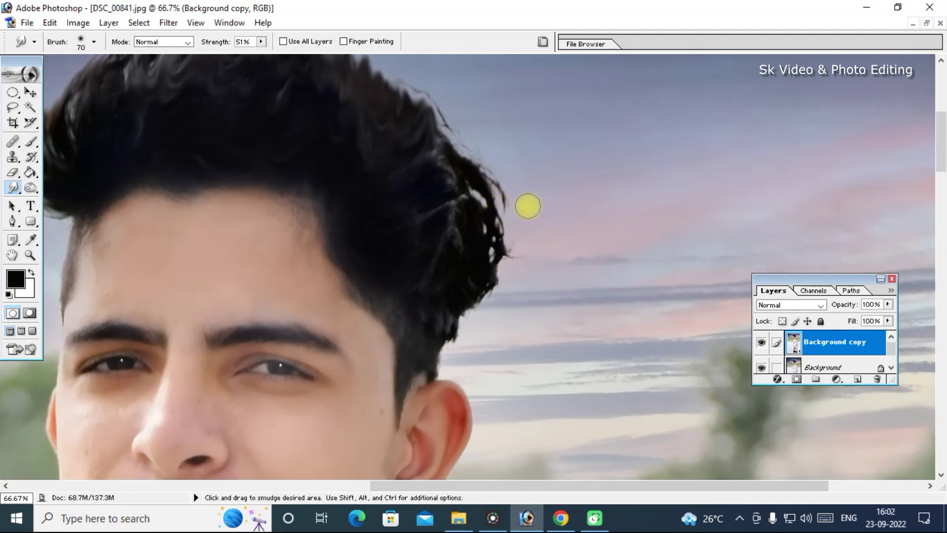
Smear the hair edges and tips upward into a taller quiff, resizing the brush as needed.
{"action": "left_click_drag", "start_coordinate": [532, 201], "coordinate": [551, 205]}
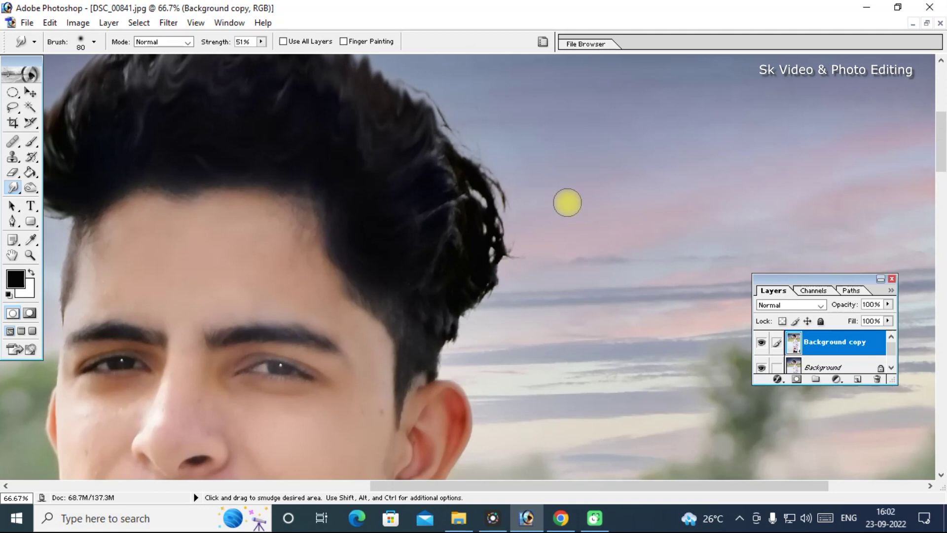
{"action": "mouse_move", "coordinate": [565, 203]}
{"action": "left_mouse_down"}
{"action": "mouse_move", "coordinate": [461, 203]}
{"action": "mouse_move", "coordinate": [511, 180]}
{"action": "mouse_move", "coordinate": [456, 183]}
{"action": "mouse_move", "coordinate": [501, 186]}
{"action": "mouse_move", "coordinate": [459, 192]}
{"action": "mouse_move", "coordinate": [491, 154]}
{"action": "mouse_move", "coordinate": [465, 161]}
{"action": "mouse_move", "coordinate": [540, 214]}
{"action": "mouse_move", "coordinate": [473, 216]}
{"action": "mouse_move", "coordinate": [539, 237]}
{"action": "mouse_move", "coordinate": [474, 239]}
{"action": "left_mouse_up"}
{"action": "mouse_move", "coordinate": [492, 244]}
{"action": "left_mouse_down"}
{"action": "mouse_move", "coordinate": [518, 239]}
{"action": "mouse_move", "coordinate": [474, 249]}
{"action": "mouse_move", "coordinate": [511, 252]}
{"action": "mouse_move", "coordinate": [460, 251]}
{"action": "mouse_move", "coordinate": [473, 220]}
{"action": "mouse_move", "coordinate": [466, 240]}
{"action": "mouse_move", "coordinate": [507, 258]}
{"action": "mouse_move", "coordinate": [467, 273]}
{"action": "mouse_move", "coordinate": [497, 275]}
{"action": "mouse_move", "coordinate": [448, 270]}
{"action": "mouse_move", "coordinate": [463, 259]}
{"action": "mouse_move", "coordinate": [515, 294]}
{"action": "mouse_move", "coordinate": [445, 300]}
{"action": "mouse_move", "coordinate": [469, 285]}
{"action": "mouse_move", "coordinate": [460, 286]}
{"action": "mouse_move", "coordinate": [474, 313]}
{"action": "mouse_move", "coordinate": [442, 320]}
{"action": "left_mouse_up"}
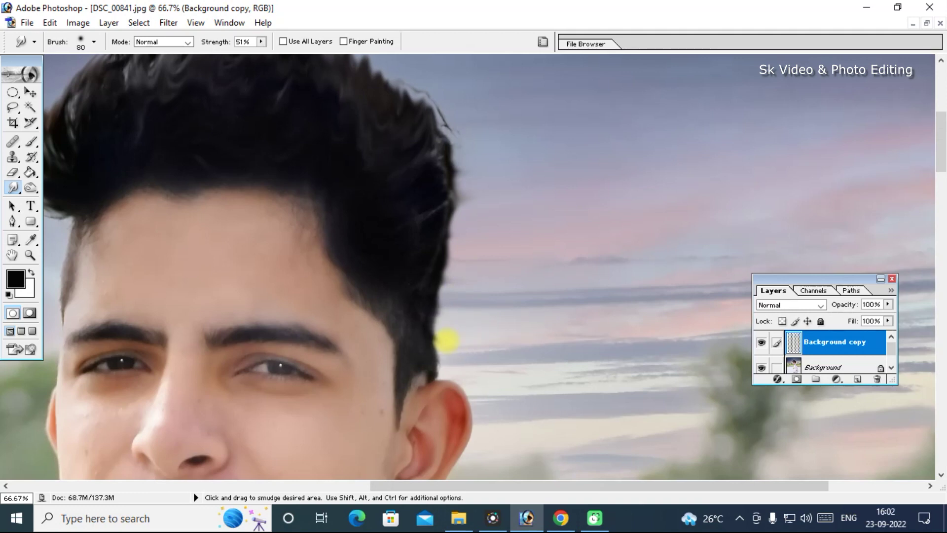
{"action": "mouse_move", "coordinate": [445, 346]}
{"action": "left_mouse_down"}
{"action": "mouse_move", "coordinate": [484, 209]}
{"action": "mouse_move", "coordinate": [465, 243]}
{"action": "mouse_move", "coordinate": [531, 199]}
{"action": "mouse_move", "coordinate": [609, 291]}
{"action": "mouse_move", "coordinate": [501, 317]}
{"action": "mouse_move", "coordinate": [479, 298]}
{"action": "mouse_move", "coordinate": [430, 286]}
{"action": "mouse_move", "coordinate": [486, 249]}
{"action": "mouse_move", "coordinate": [503, 205]}
{"action": "mouse_move", "coordinate": [467, 232]}
{"action": "mouse_move", "coordinate": [493, 162]}
{"action": "mouse_move", "coordinate": [494, 220]}
{"action": "mouse_move", "coordinate": [507, 194]}
{"action": "mouse_move", "coordinate": [498, 169]}
{"action": "mouse_move", "coordinate": [488, 193]}
{"action": "mouse_move", "coordinate": [471, 157]}
{"action": "mouse_move", "coordinate": [466, 201]}
{"action": "mouse_move", "coordinate": [465, 155]}
{"action": "mouse_move", "coordinate": [472, 184]}
{"action": "mouse_move", "coordinate": [504, 156]}
{"action": "mouse_move", "coordinate": [450, 176]}
{"action": "left_mouse_up"}
{"action": "key", "text": "bracketleft"}
{"action": "key", "text": "bracketleft"}
{"action": "key", "text": "bracketleft"}
{"action": "key", "text": "bracketleft"}
{"action": "key", "text": "bracketleft"}
{"action": "mouse_move", "coordinate": [228, 167]}
{"action": "left_mouse_down"}
{"action": "mouse_move", "coordinate": [231, 148]}
{"action": "mouse_move", "coordinate": [207, 113]}
{"action": "mouse_move", "coordinate": [272, 102]}
{"action": "left_mouse_up"}
{"action": "key", "text": "bracketright"}
{"action": "key", "text": "bracketright"}
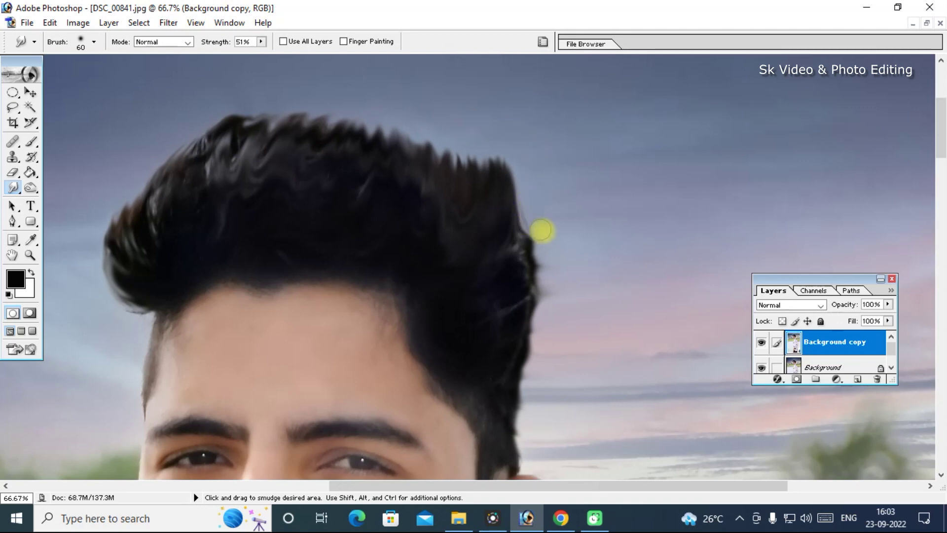
Blend the sideburn above the ear and sweep the right hair edge upward.
{"action": "key", "text": "space"}
{"action": "left_click_drag", "start_coordinate": [558, 311], "coordinate": [521, 254]}
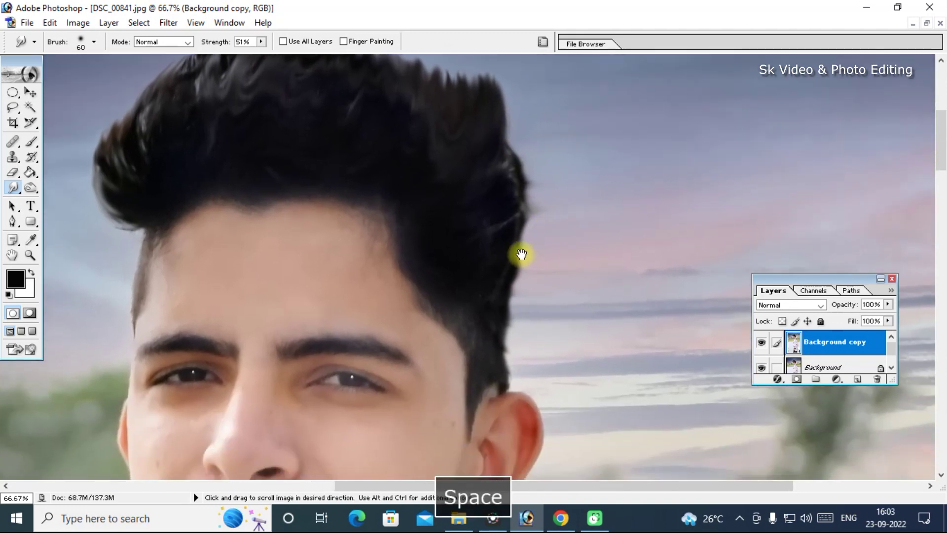
{"action": "key", "text": "bracketleft"}
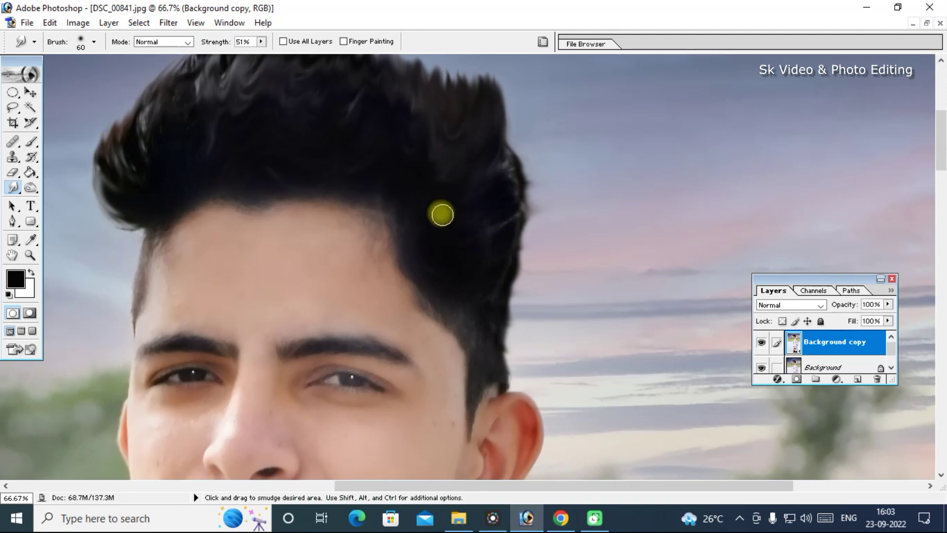
{"action": "left_click_drag", "start_coordinate": [457, 300], "coordinate": [478, 393]}
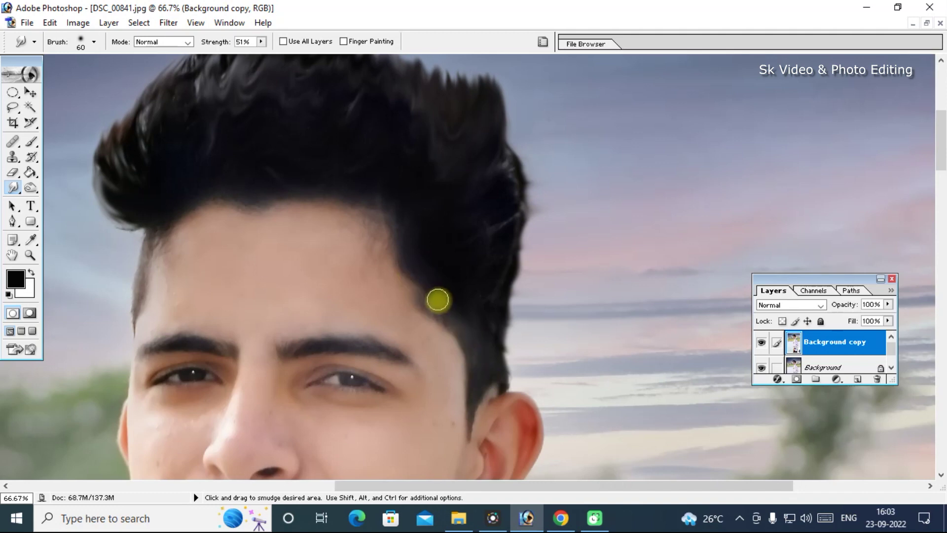
{"action": "mouse_move", "coordinate": [483, 260]}
{"action": "left_mouse_down"}
{"action": "mouse_move", "coordinate": [502, 286]}
{"action": "mouse_move", "coordinate": [470, 238]}
{"action": "left_mouse_up"}
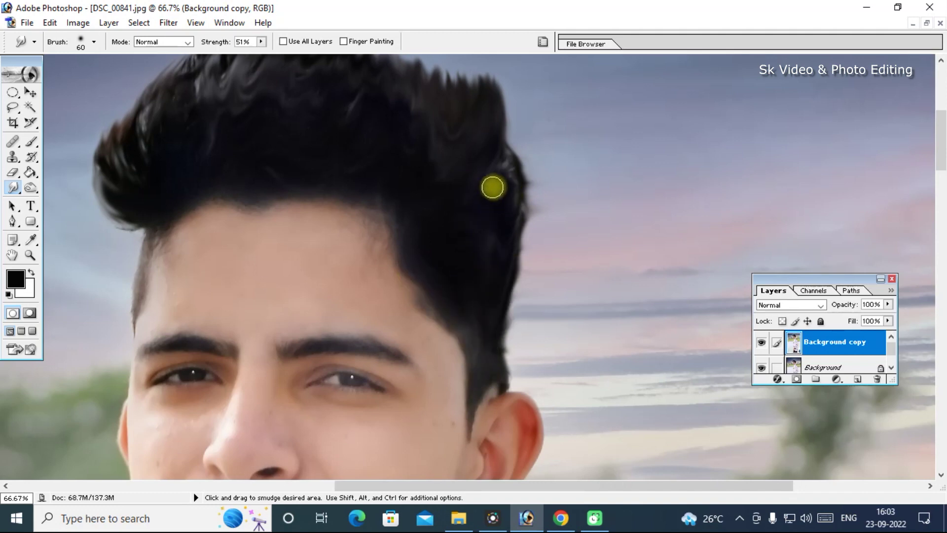
{"action": "left_click_drag", "start_coordinate": [463, 251], "coordinate": [501, 399]}
{"action": "mouse_move", "coordinate": [469, 364]}
{"action": "left_mouse_down"}
{"action": "mouse_move", "coordinate": [492, 315]}
{"action": "mouse_move", "coordinate": [478, 295]}
{"action": "mouse_move", "coordinate": [486, 262]}
{"action": "mouse_move", "coordinate": [438, 279]}
{"action": "mouse_move", "coordinate": [404, 239]}
{"action": "mouse_move", "coordinate": [339, 237]}
{"action": "mouse_move", "coordinate": [308, 197]}
{"action": "mouse_move", "coordinate": [227, 267]}
{"action": "mouse_move", "coordinate": [228, 306]}
{"action": "left_mouse_up"}
With a smaller brush, carve a curved skin-coloured line into the temple hair.
{"action": "key", "text": "space"}
{"action": "mouse_move", "coordinate": [421, 271]}
{"action": "left_mouse_down"}
{"action": "mouse_move", "coordinate": [406, 148]}
{"action": "mouse_move", "coordinate": [482, 291]}
{"action": "mouse_move", "coordinate": [511, 239]}
{"action": "mouse_move", "coordinate": [585, 243]}
{"action": "mouse_move", "coordinate": [507, 250]}
{"action": "mouse_move", "coordinate": [500, 270]}
{"action": "mouse_move", "coordinate": [504, 258]}
{"action": "mouse_move", "coordinate": [466, 249]}
{"action": "mouse_move", "coordinate": [496, 296]}
{"action": "mouse_move", "coordinate": [425, 295]}
{"action": "mouse_move", "coordinate": [416, 271]}
{"action": "mouse_move", "coordinate": [465, 283]}
{"action": "mouse_move", "coordinate": [427, 282]}
{"action": "left_mouse_up"}
{"action": "key", "text": "bracketleft"}
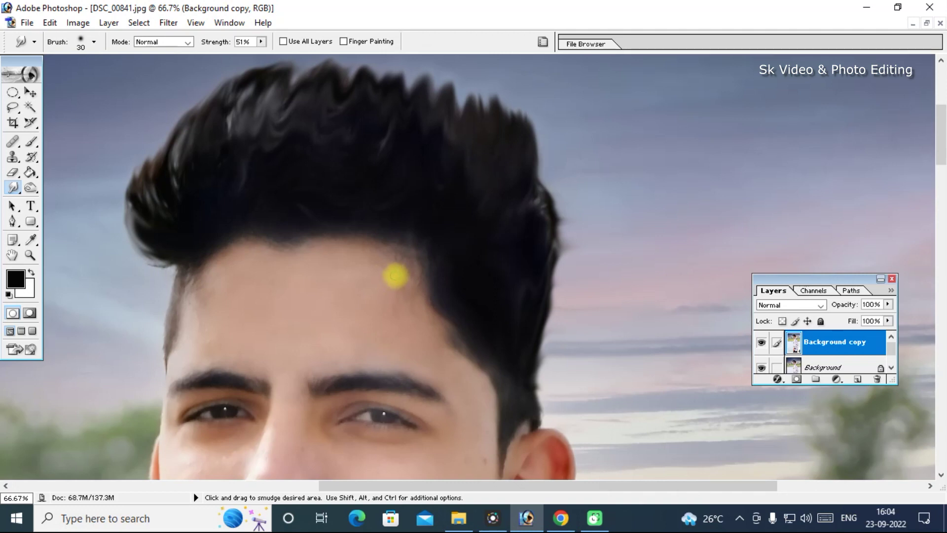
{"action": "mouse_move", "coordinate": [446, 234]}
{"action": "left_mouse_down"}
{"action": "mouse_move", "coordinate": [397, 285]}
{"action": "mouse_move", "coordinate": [414, 250]}
{"action": "mouse_move", "coordinate": [446, 235]}
{"action": "mouse_move", "coordinate": [414, 263]}
{"action": "mouse_move", "coordinate": [456, 228]}
{"action": "mouse_move", "coordinate": [446, 234]}
{"action": "mouse_move", "coordinate": [534, 218]}
{"action": "mouse_move", "coordinate": [437, 298]}
{"action": "mouse_move", "coordinate": [451, 278]}
{"action": "mouse_move", "coordinate": [414, 271]}
{"action": "mouse_move", "coordinate": [437, 302]}
{"action": "mouse_move", "coordinate": [457, 258]}
{"action": "mouse_move", "coordinate": [483, 300]}
{"action": "mouse_move", "coordinate": [486, 339]}
{"action": "mouse_move", "coordinate": [477, 298]}
{"action": "mouse_move", "coordinate": [453, 334]}
{"action": "left_mouse_up"}
Carve two more curved part lines along the temple hairline, forming a three-line design.
{"action": "scroll", "coordinate": [481, 298], "scroll_direction": "down", "scroll_amount": 2}
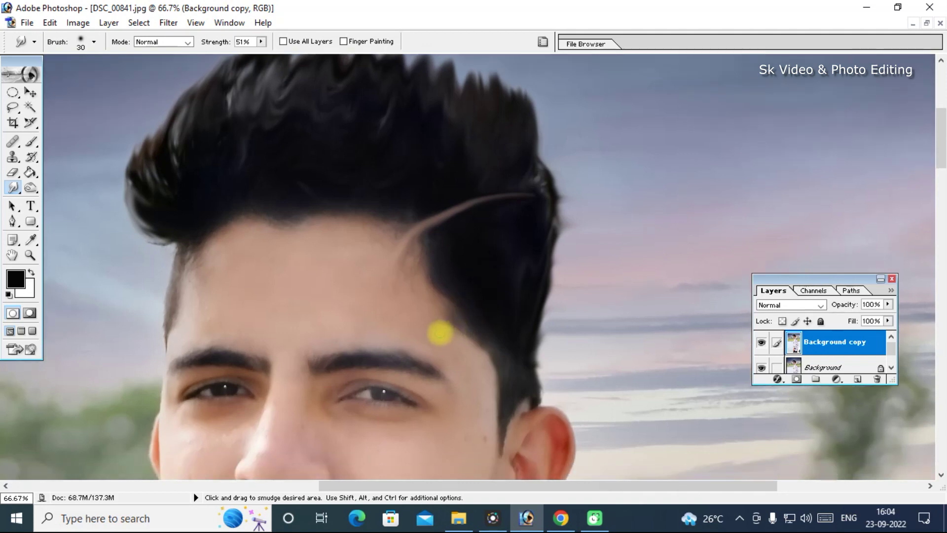
{"action": "mouse_move", "coordinate": [447, 324]}
{"action": "left_mouse_down"}
{"action": "mouse_move", "coordinate": [503, 283]}
{"action": "mouse_move", "coordinate": [461, 317]}
{"action": "mouse_move", "coordinate": [501, 294]}
{"action": "mouse_move", "coordinate": [478, 305]}
{"action": "mouse_move", "coordinate": [518, 303]}
{"action": "mouse_move", "coordinate": [500, 304]}
{"action": "left_mouse_up"}
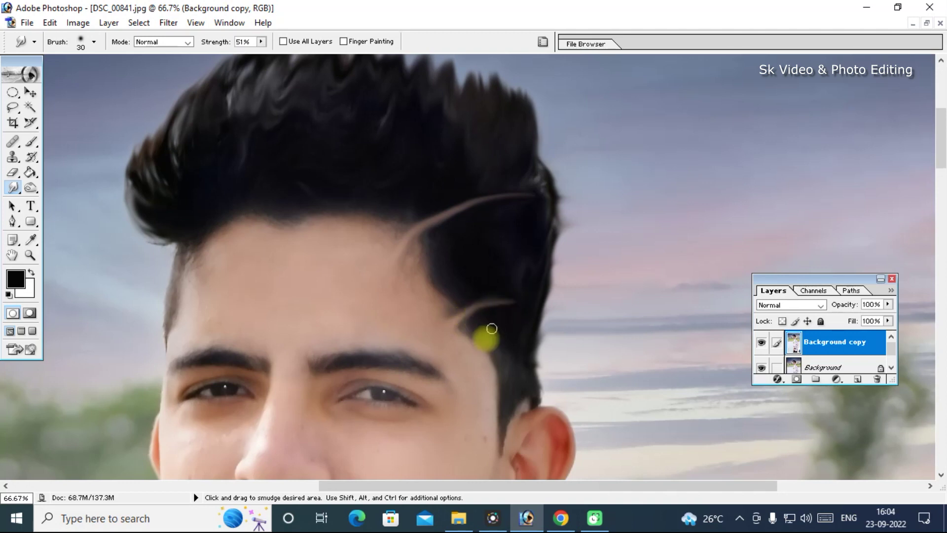
{"action": "mouse_move", "coordinate": [471, 353]}
{"action": "left_mouse_down"}
{"action": "mouse_move", "coordinate": [496, 328]}
{"action": "mouse_move", "coordinate": [478, 340]}
{"action": "mouse_move", "coordinate": [513, 328]}
{"action": "mouse_move", "coordinate": [498, 330]}
{"action": "mouse_move", "coordinate": [508, 330]}
{"action": "mouse_move", "coordinate": [503, 359]}
{"action": "mouse_move", "coordinate": [488, 376]}
{"action": "mouse_move", "coordinate": [490, 366]}
{"action": "mouse_move", "coordinate": [477, 365]}
{"action": "left_mouse_up"}
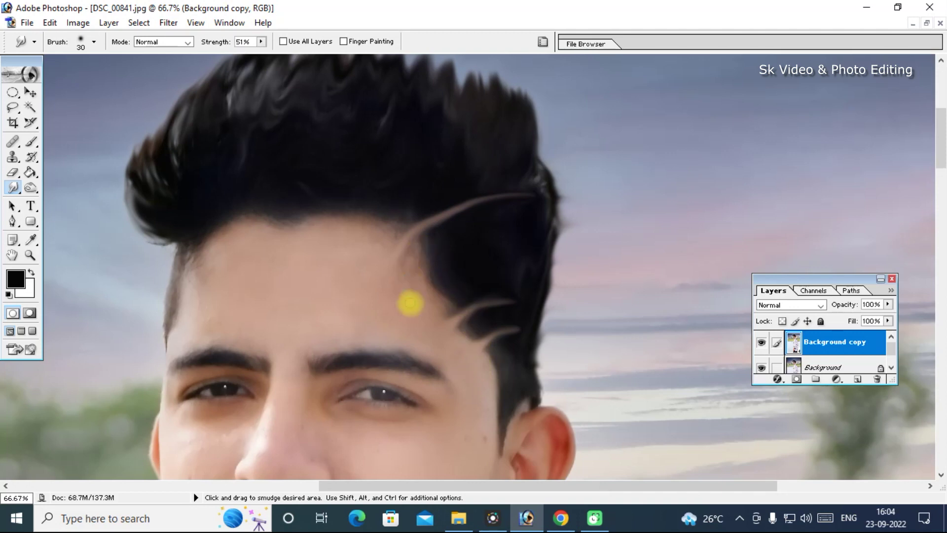
{"action": "key", "text": "ctrl+minus"}
{"action": "key", "text": "bracketright"}
{"action": "key", "text": "bracketright"}
{"action": "key", "text": "bracketright"}
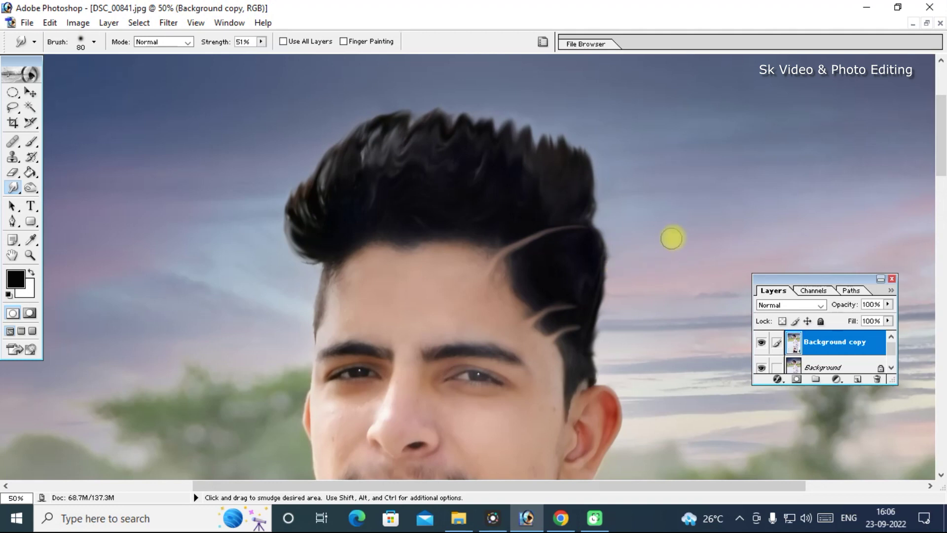
Smooth the top quiff strands with a 50 px brush and blend the forehead strand downward.
{"action": "key", "text": "bracketleft"}
{"action": "key", "text": "bracketleft"}
{"action": "key", "text": "bracketleft"}
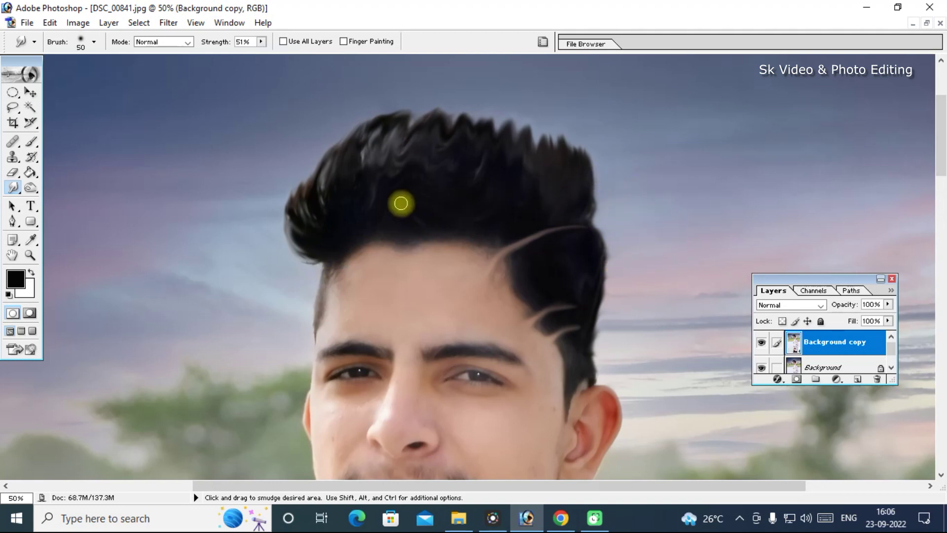
{"action": "mouse_move", "coordinate": [389, 213]}
{"action": "left_mouse_down"}
{"action": "mouse_move", "coordinate": [400, 153]}
{"action": "mouse_move", "coordinate": [427, 102]}
{"action": "mouse_move", "coordinate": [416, 153]}
{"action": "mouse_move", "coordinate": [460, 112]}
{"action": "mouse_move", "coordinate": [476, 143]}
{"action": "mouse_move", "coordinate": [482, 131]}
{"action": "mouse_move", "coordinate": [491, 142]}
{"action": "left_mouse_up"}
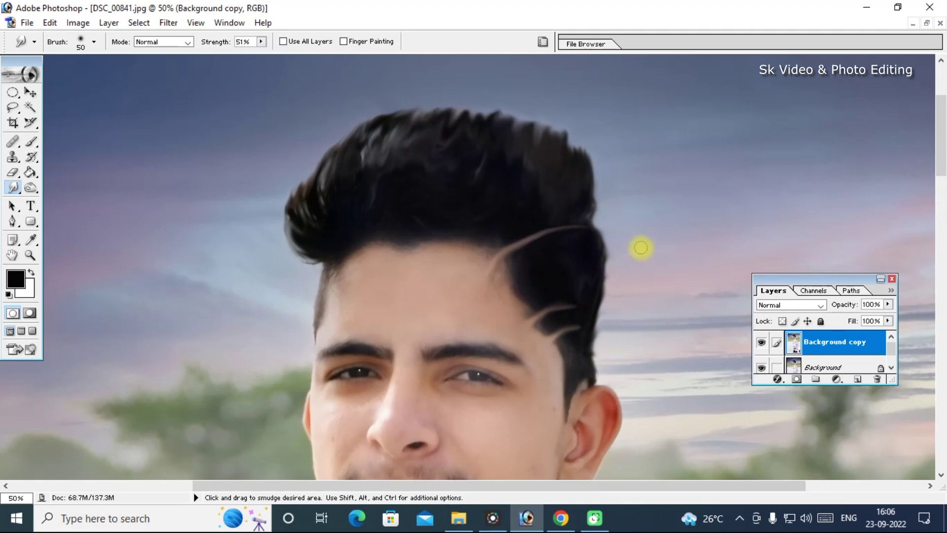
{"action": "key", "text": "ctrl+equal"}
{"action": "left_click_drag", "start_coordinate": [613, 338], "coordinate": [546, 340]}
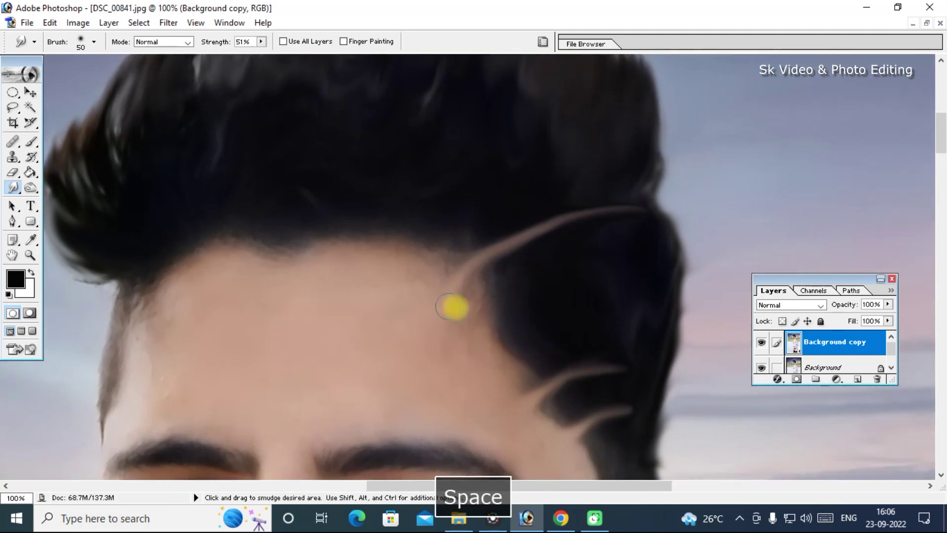
{"action": "left_click_drag", "start_coordinate": [452, 308], "coordinate": [472, 350]}
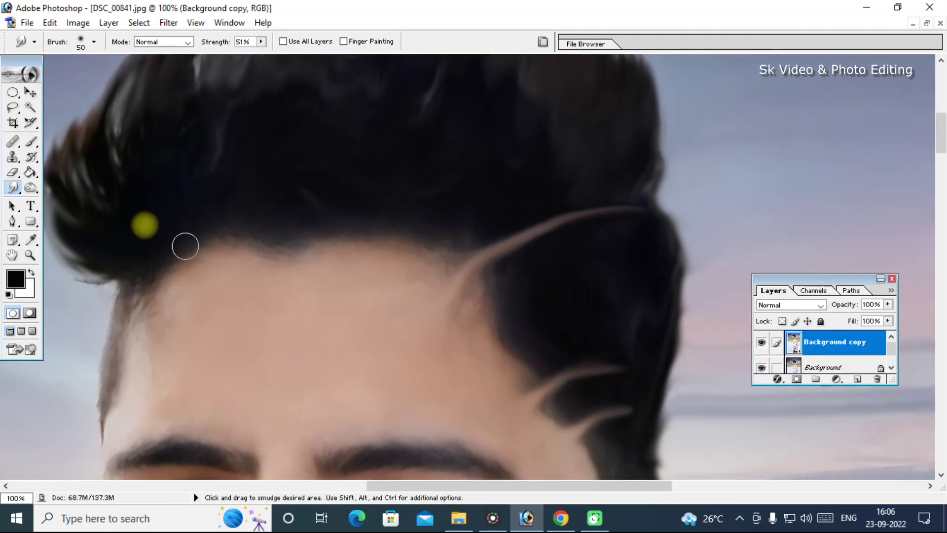
Switch to the Brush tool with a soft 45 px tip and reduced Flow.
{"action": "left_click", "coordinate": [33, 141]}
{"action": "left_click_drag", "start_coordinate": [34, 138], "coordinate": [82, 142]}
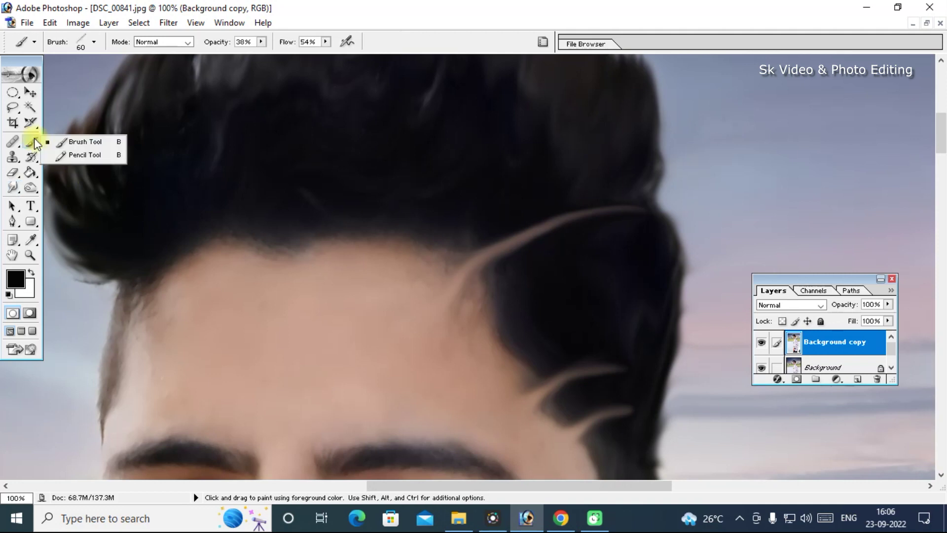
{"action": "left_click", "coordinate": [93, 43]}
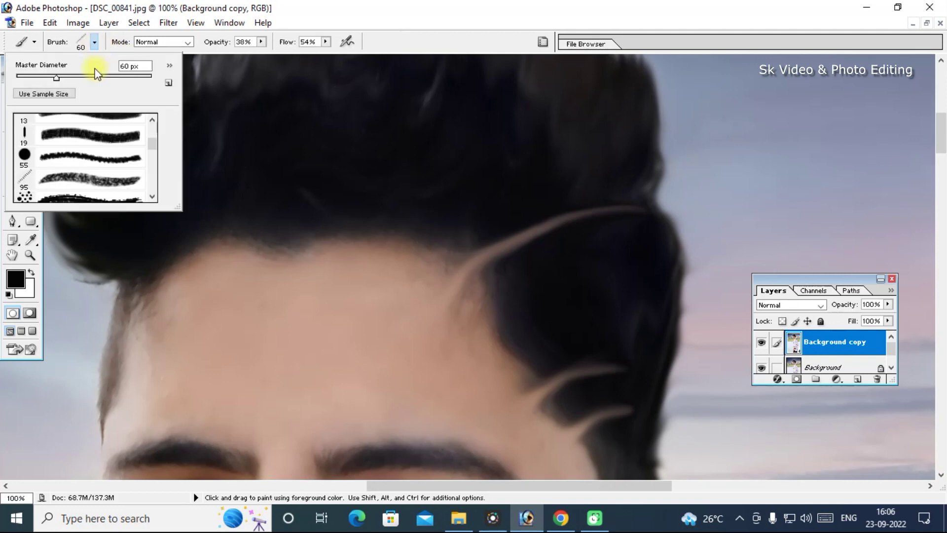
{"action": "left_click_drag", "start_coordinate": [150, 139], "coordinate": [150, 158]}
{"action": "left_click", "coordinate": [84, 158]}
{"action": "left_click", "coordinate": [261, 42]}
{"action": "left_click", "coordinate": [326, 44]}
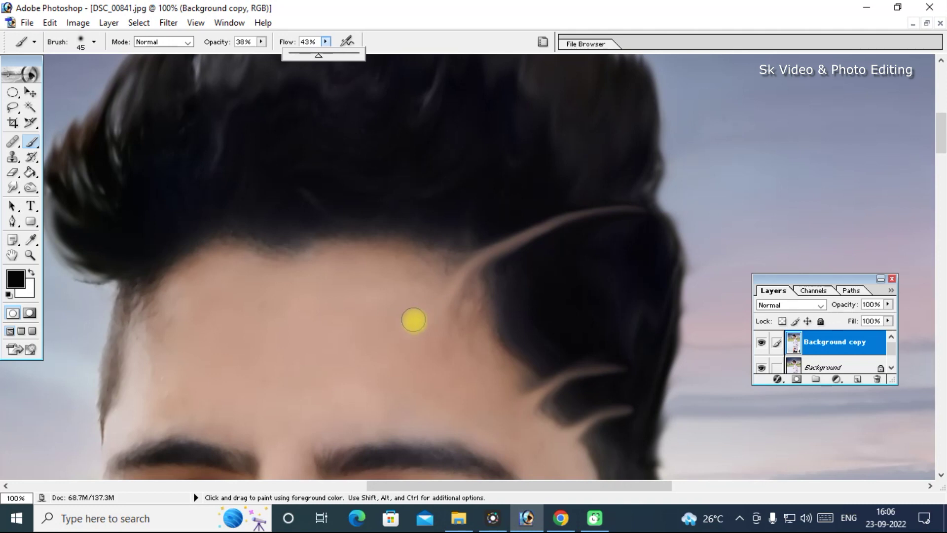
Sample the forehead skin tone and paint it along the hairline near the carved lines.
{"action": "key", "text": "alt"}
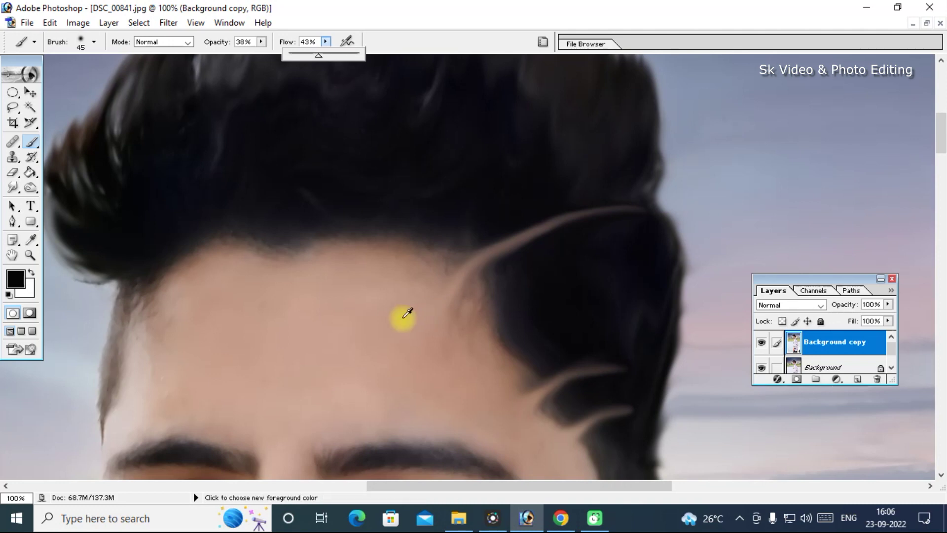
{"action": "left_click", "coordinate": [398, 317], "text": "alt"}
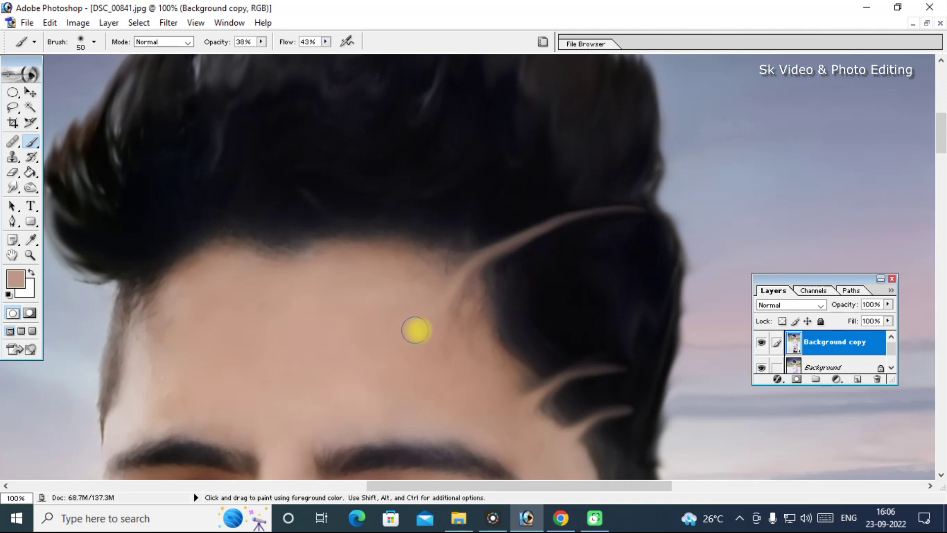
{"action": "key", "text": "bracketright"}
{"action": "key", "text": "bracketright"}
{"action": "key", "text": "bracketright"}
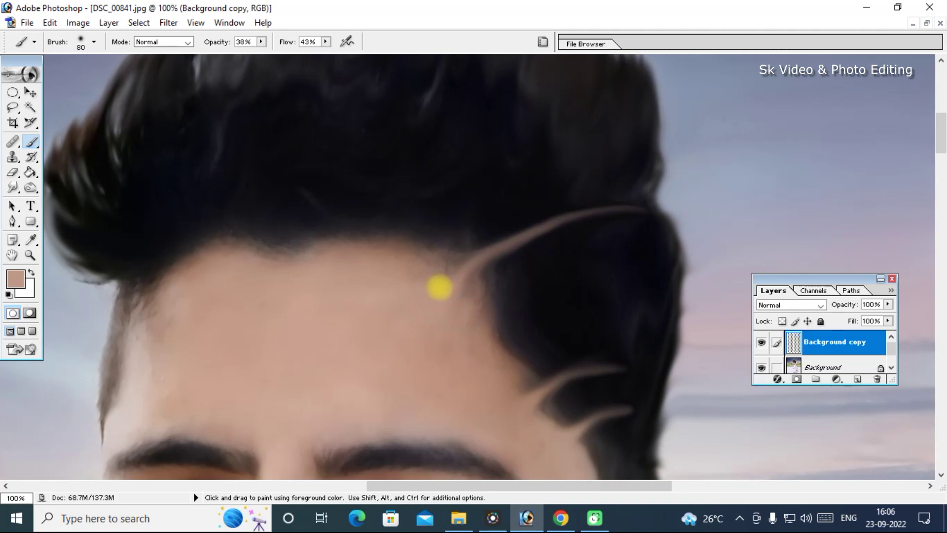
{"action": "left_click_drag", "start_coordinate": [448, 295], "coordinate": [511, 389]}
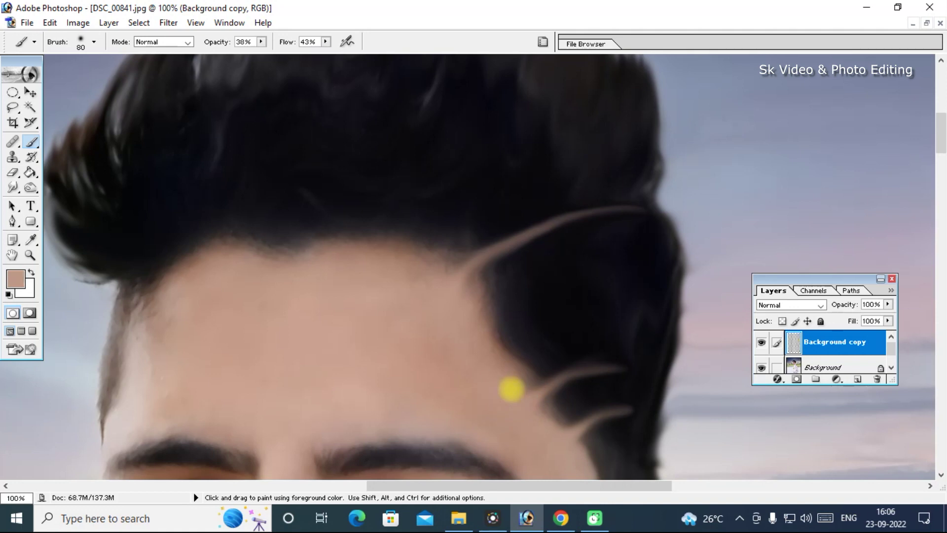
{"action": "key", "text": "bracketleft"}
{"action": "key", "text": "bracketleft"}
{"action": "key", "text": "bracketleft"}
{"action": "key", "text": "ctrl+minus"}
{"action": "key", "text": "ctrl+minus"}
{"action": "key", "text": "ctrl+minus"}
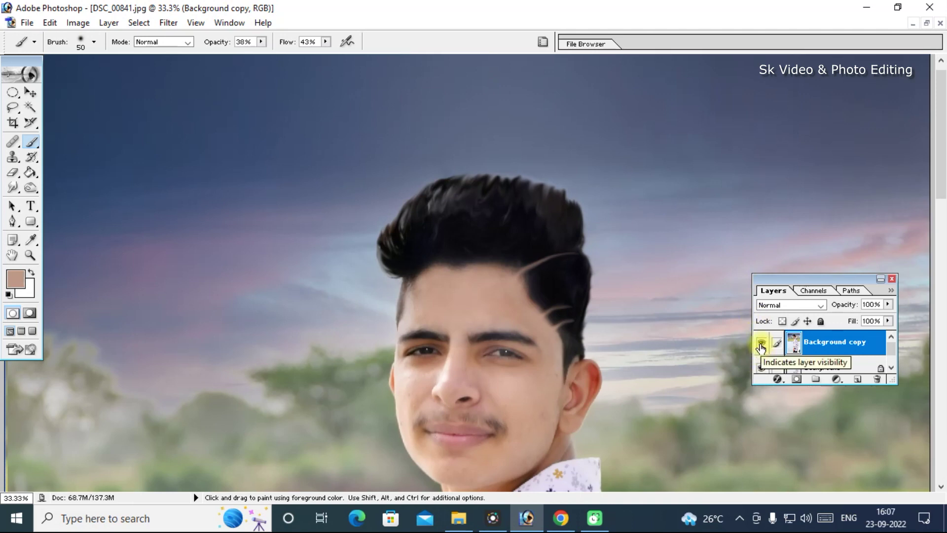
{"action": "left_click", "coordinate": [761, 344]}
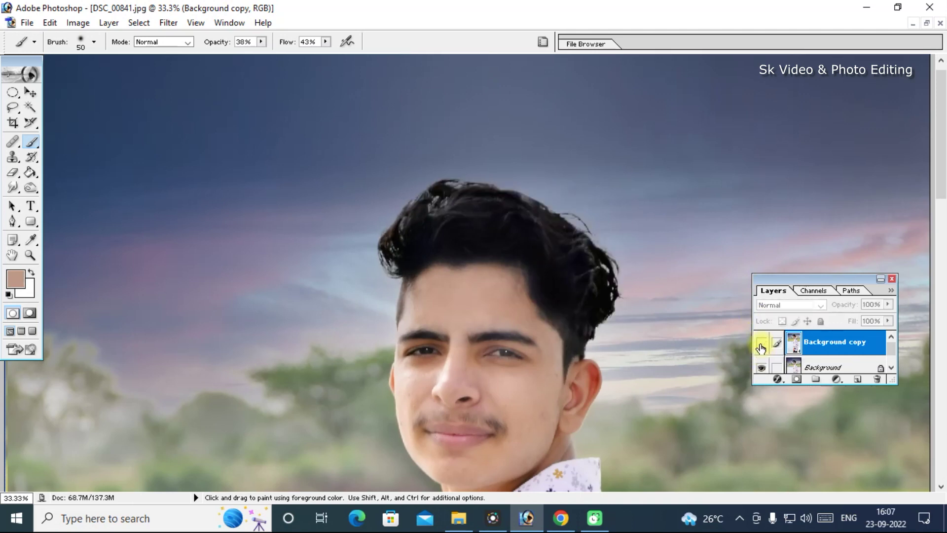
{"action": "left_click", "coordinate": [761, 345]}
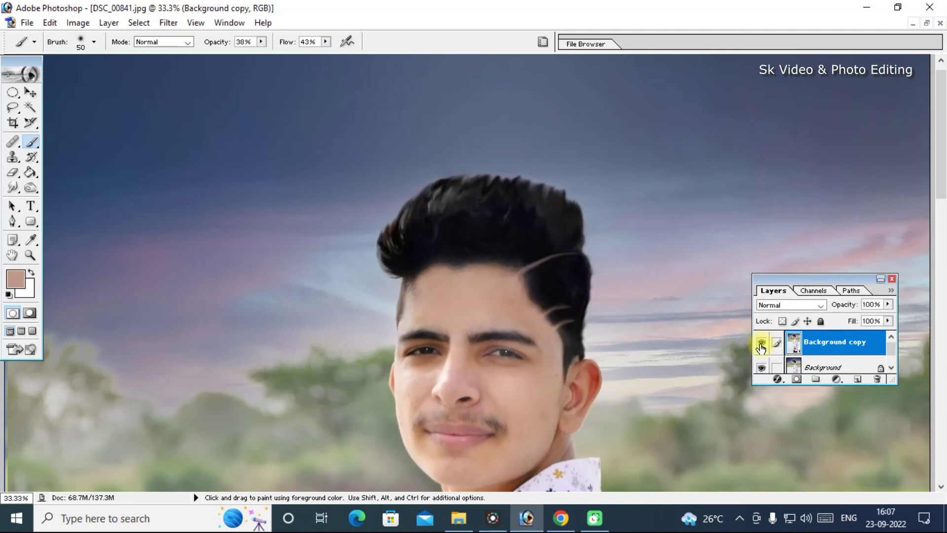
{"action": "left_click", "coordinate": [761, 346]}
{"action": "left_click", "coordinate": [761, 345]}
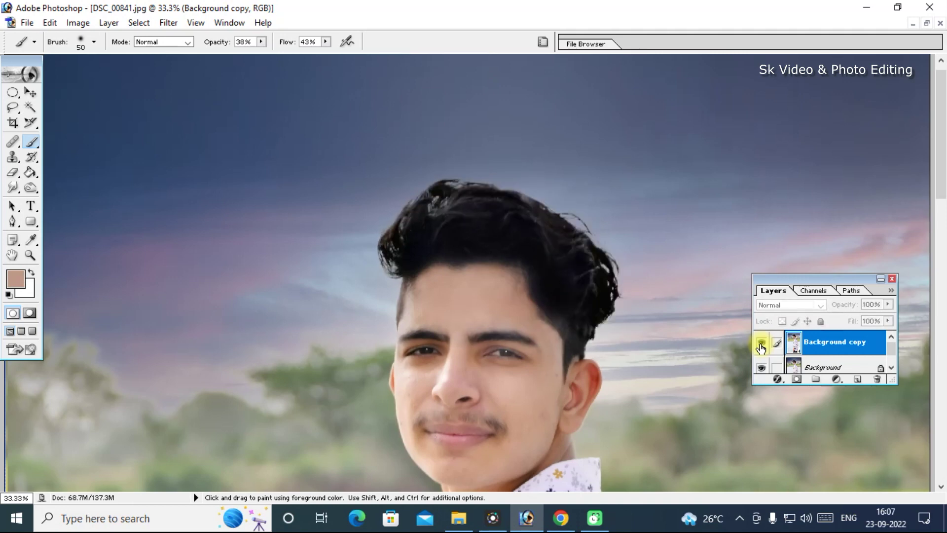